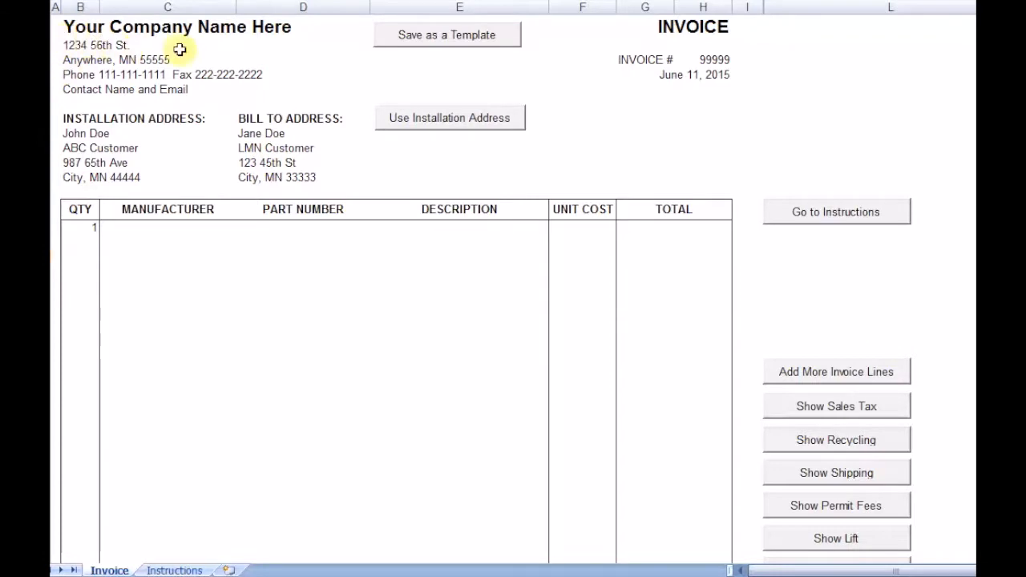
- Replace the company name placeholder at the head of the invoice with ACME Lighting Company
left_click(243, 27)
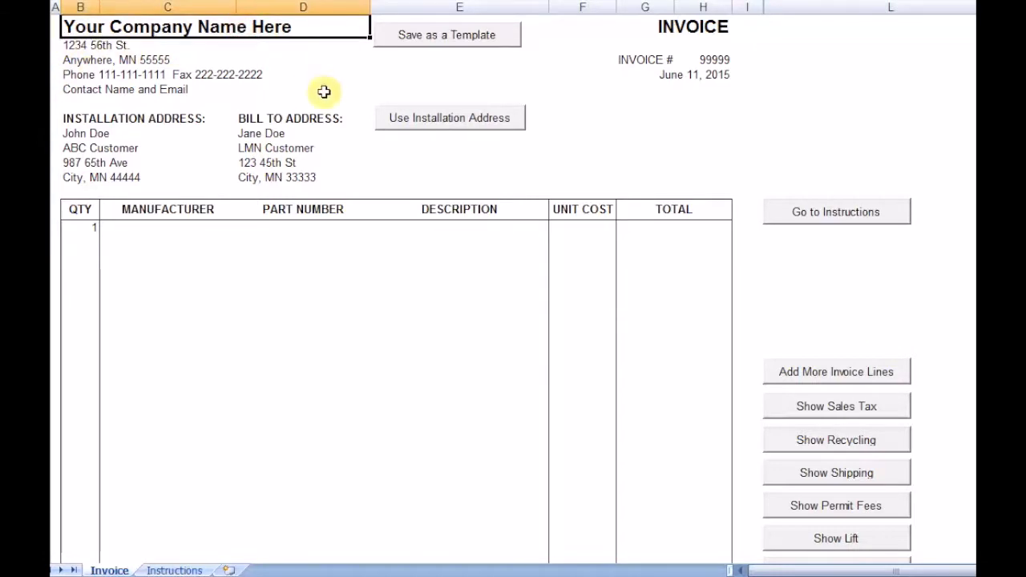
type("ACME Lighting Company")
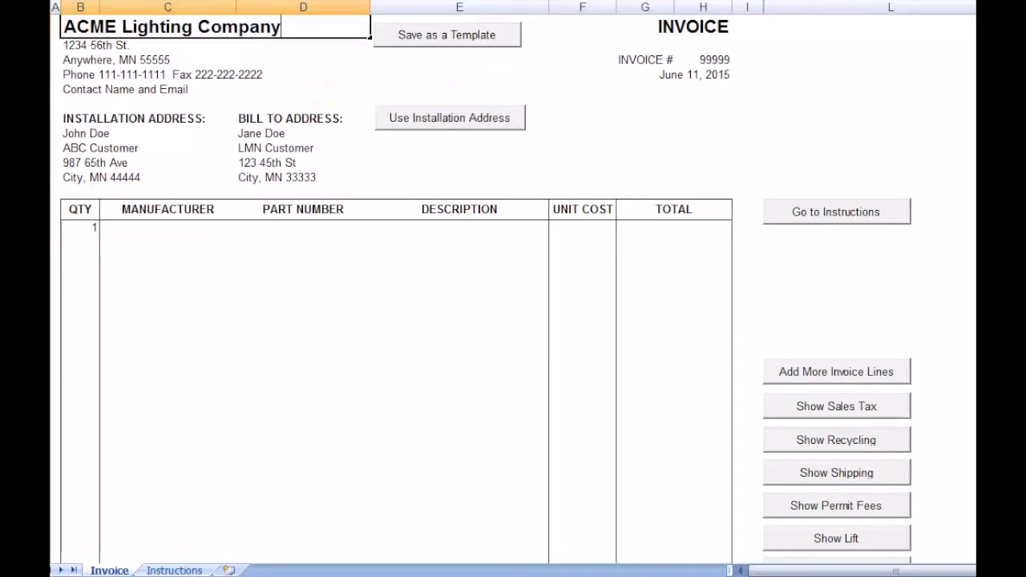
key("Return")
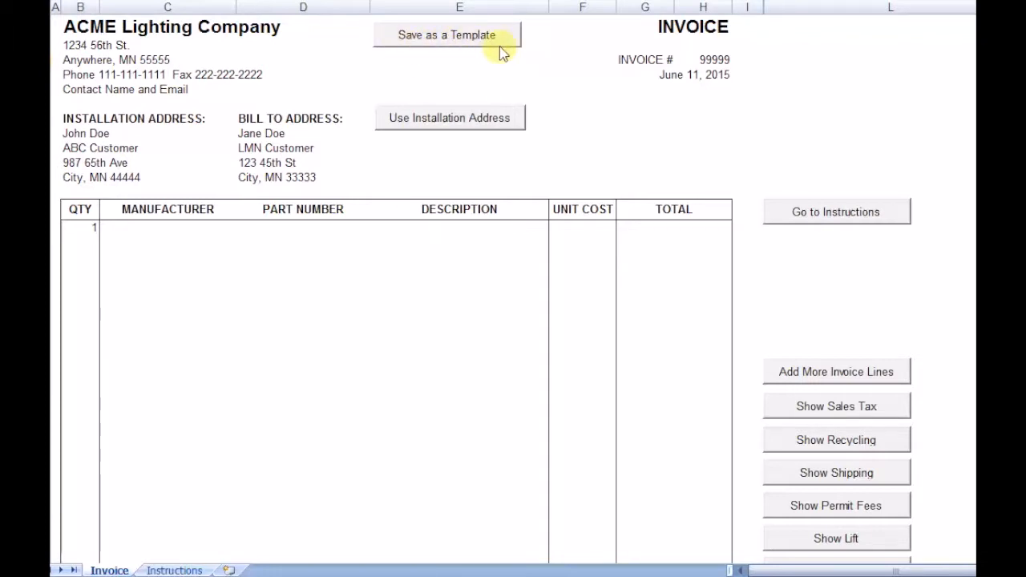
left_click(722, 59)
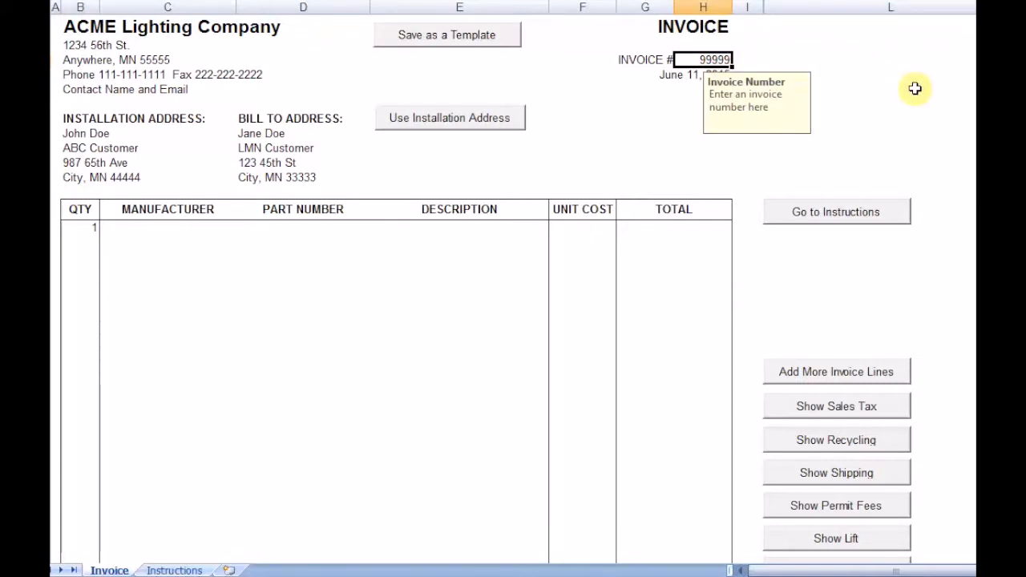
left_click(1021, 96)
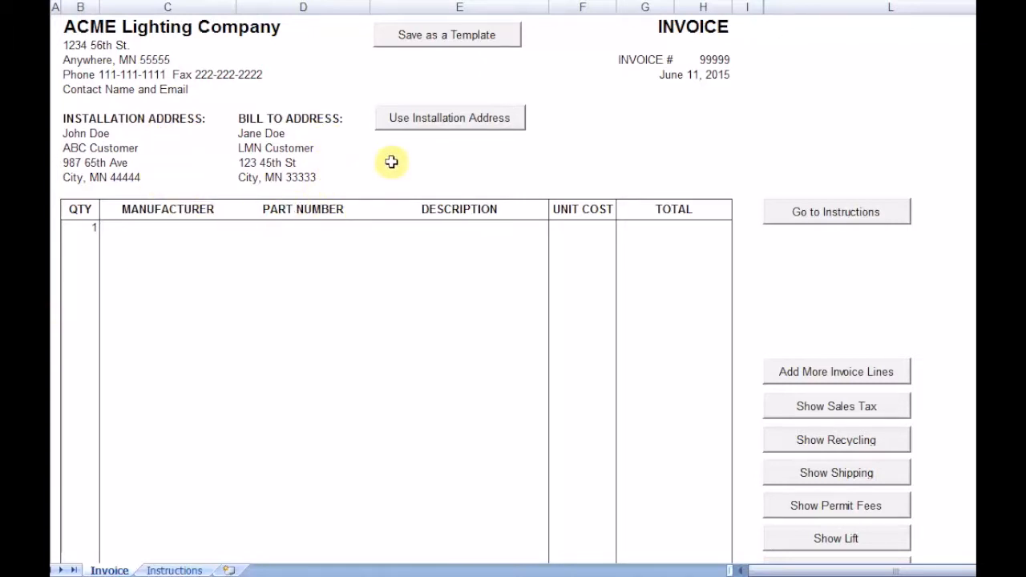
- Copy the installation address into the bill-to address
left_click(451, 120)
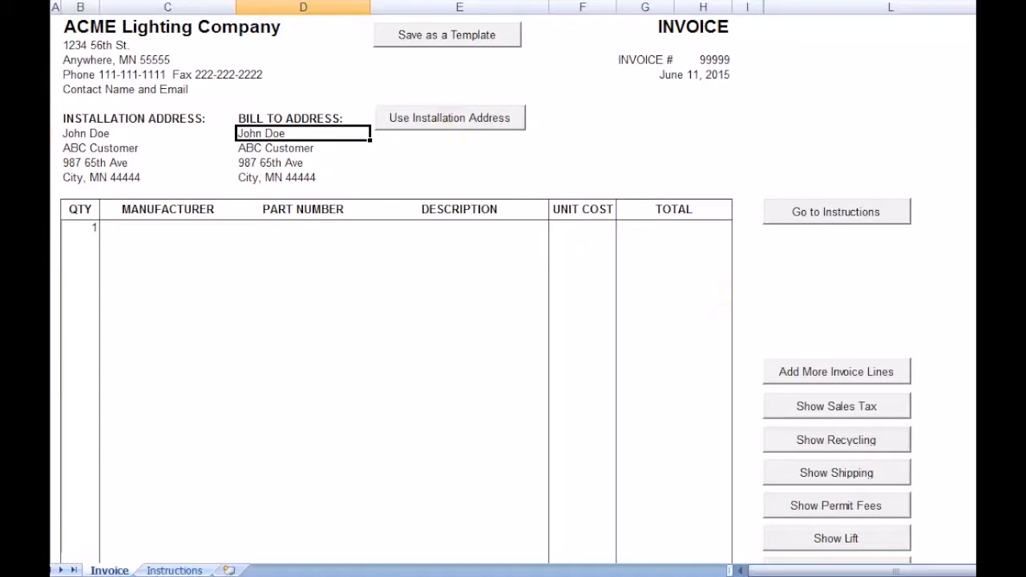
left_click(974, 353)
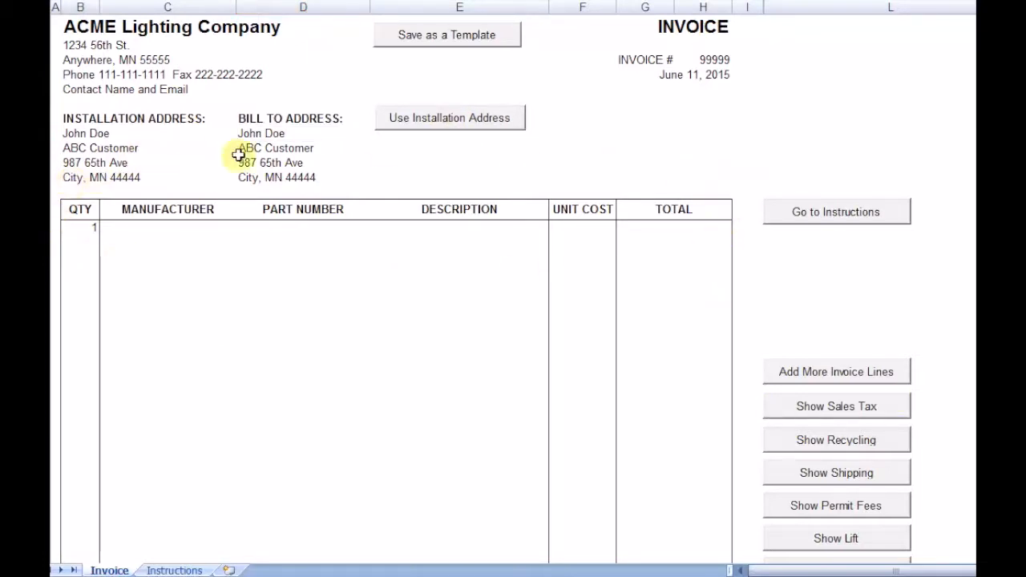
- Set the first invoice line's quantity to 2 and its manufacturer to ABC Lighting
left_click(84, 227)
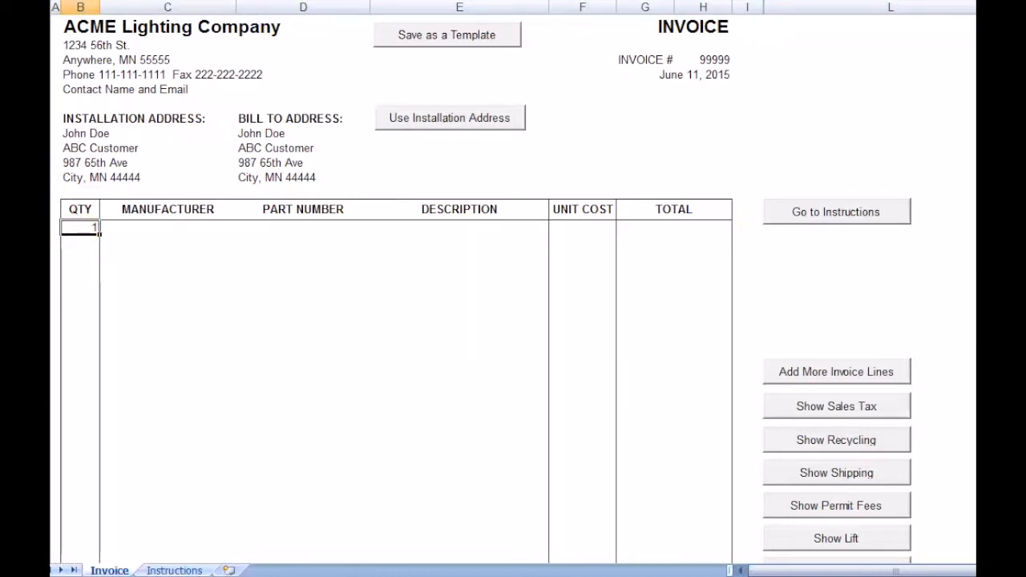
type("2")
key("Tab")
type("ABC Lightin")
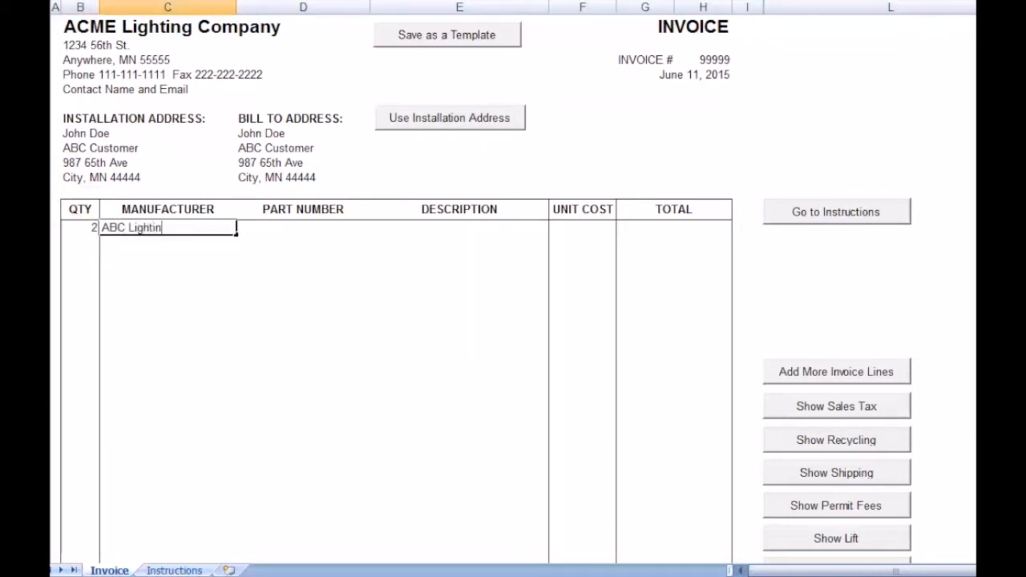
type("g")
key("Tab")
- Complete the first invoice line with part number A232IS N HE, description 2L IS NBF Ballast and unit cost 20
type("A")
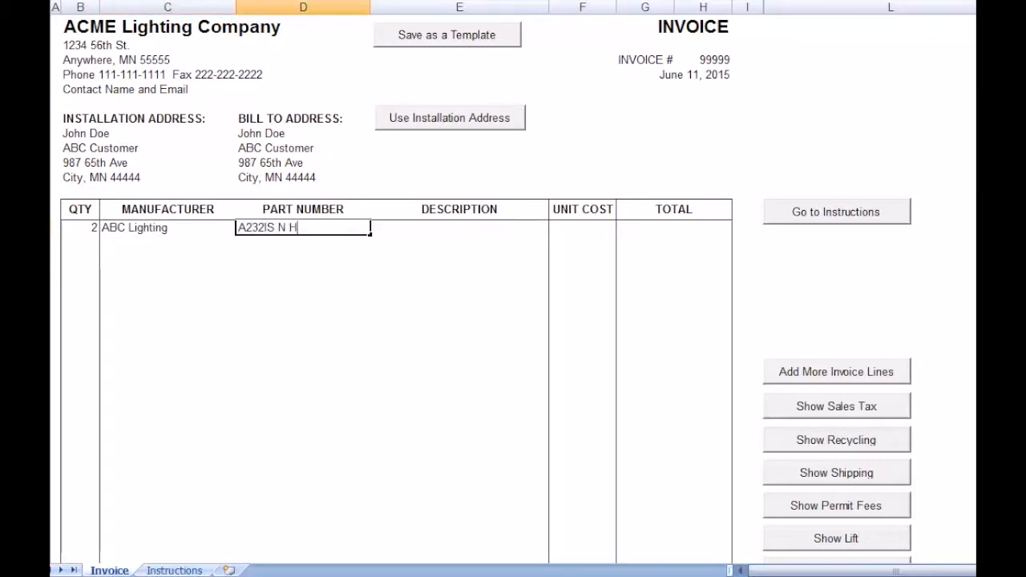
type("232IS N HE")
key("Tab")
type("2L ")
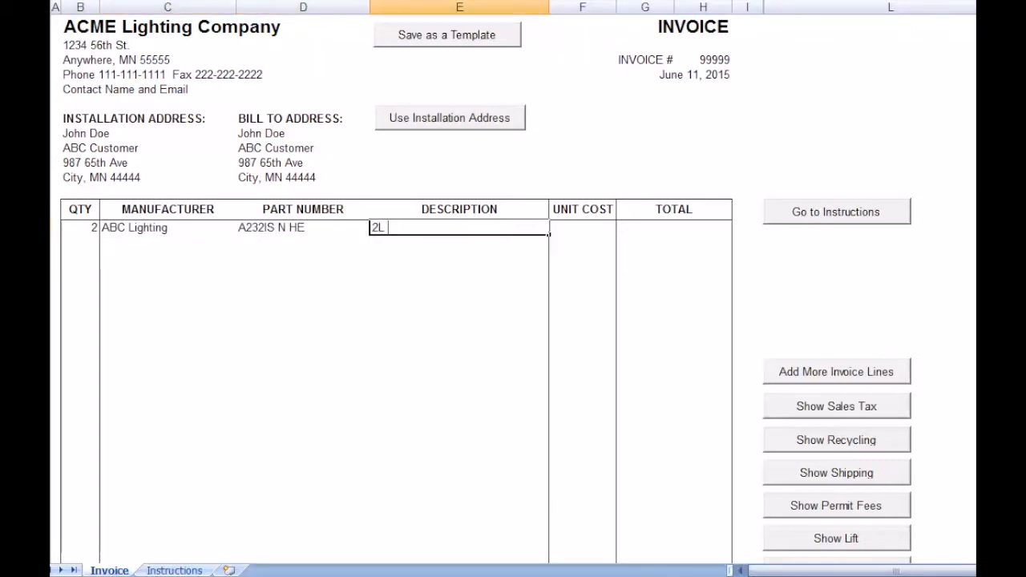
type("IS NBF Ballast")
key("Tab")
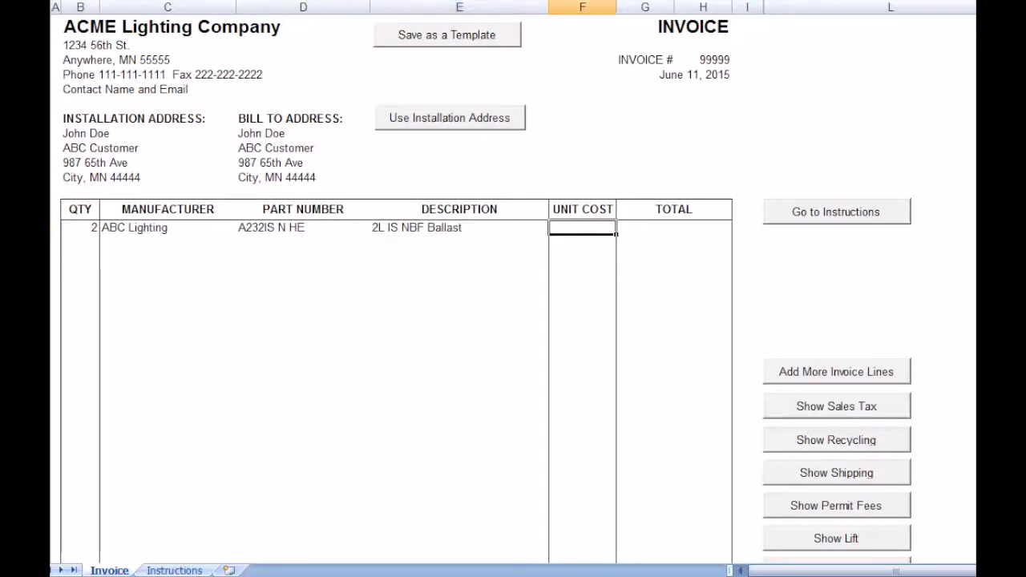
type("20")
key("Tab")
key("Tab")
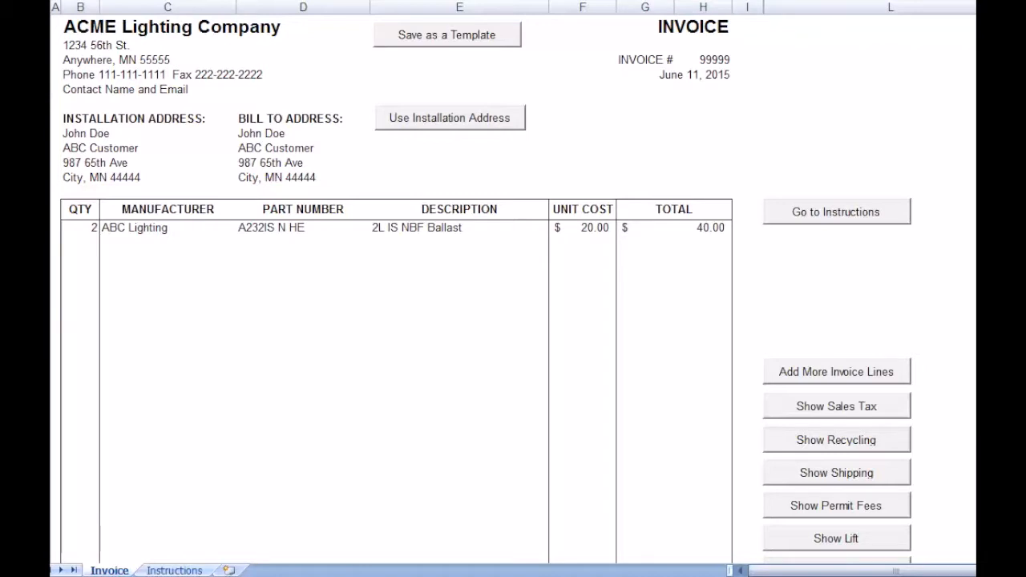
left_click(703, 228)
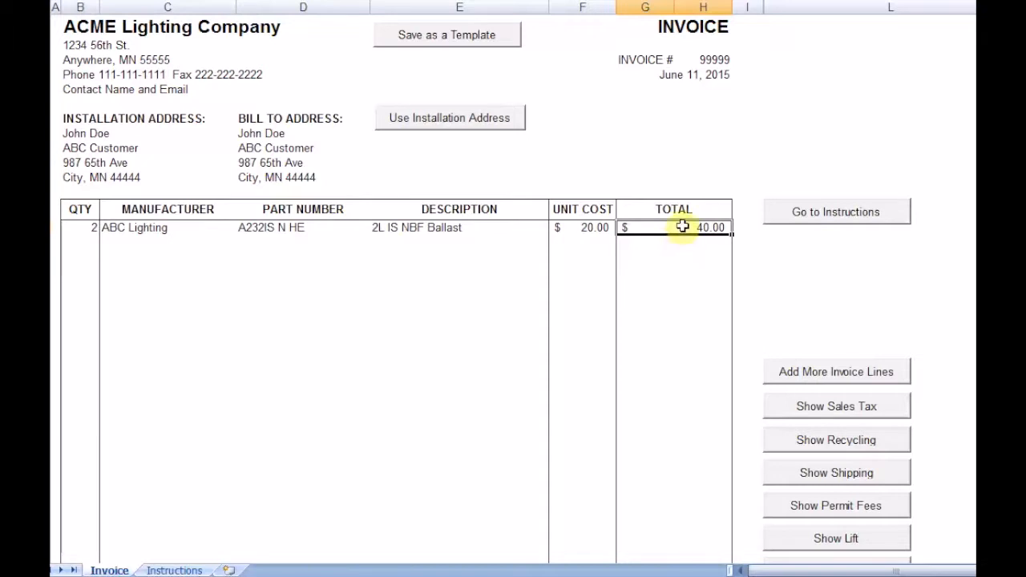
key("Down")
key("Down")
key("Down")
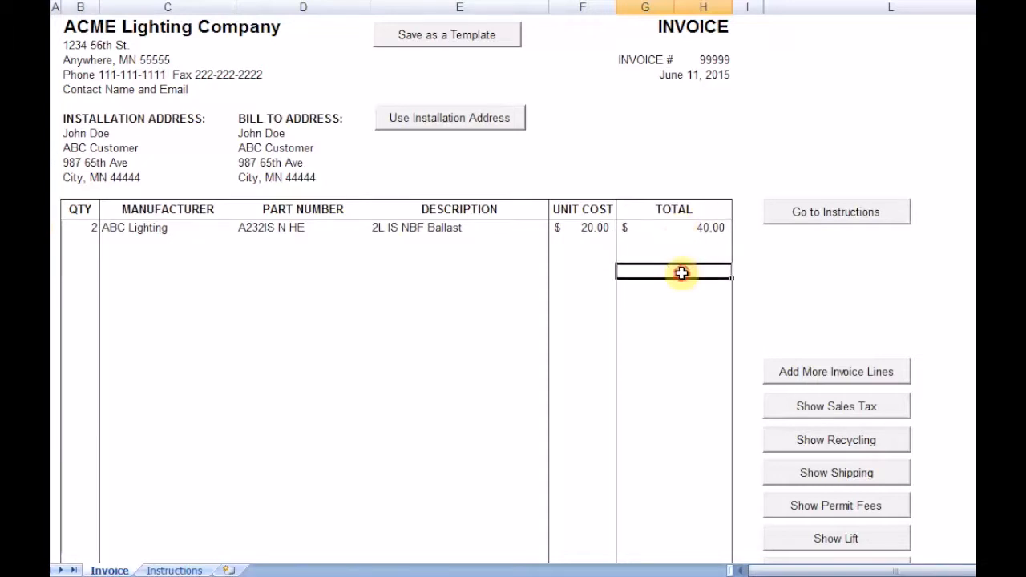
key("Up")
key("Up")
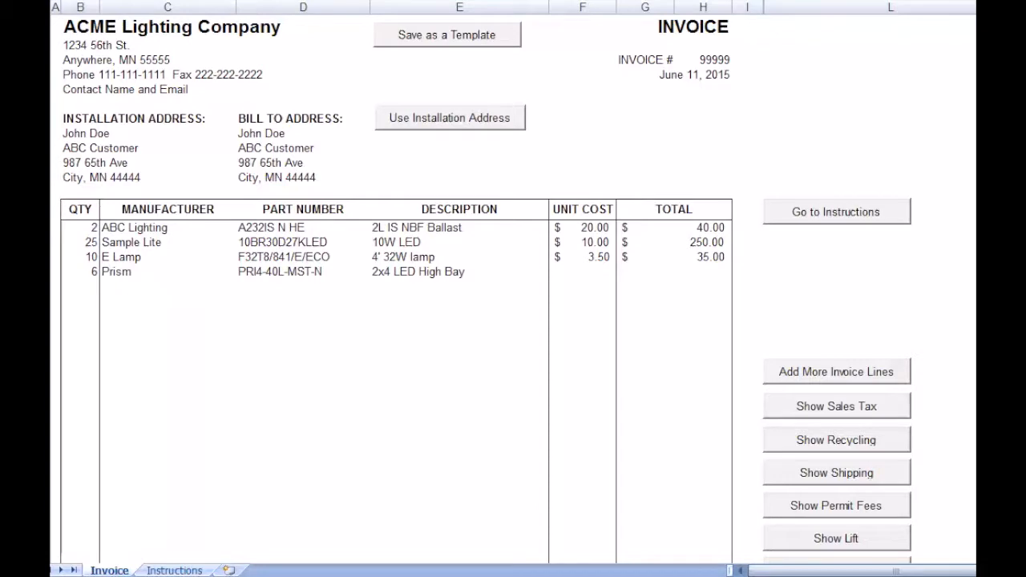
- Set the unit cost of the Prism 2x4 LED High Bay line to 350
scroll(485, 289, "down", 3)
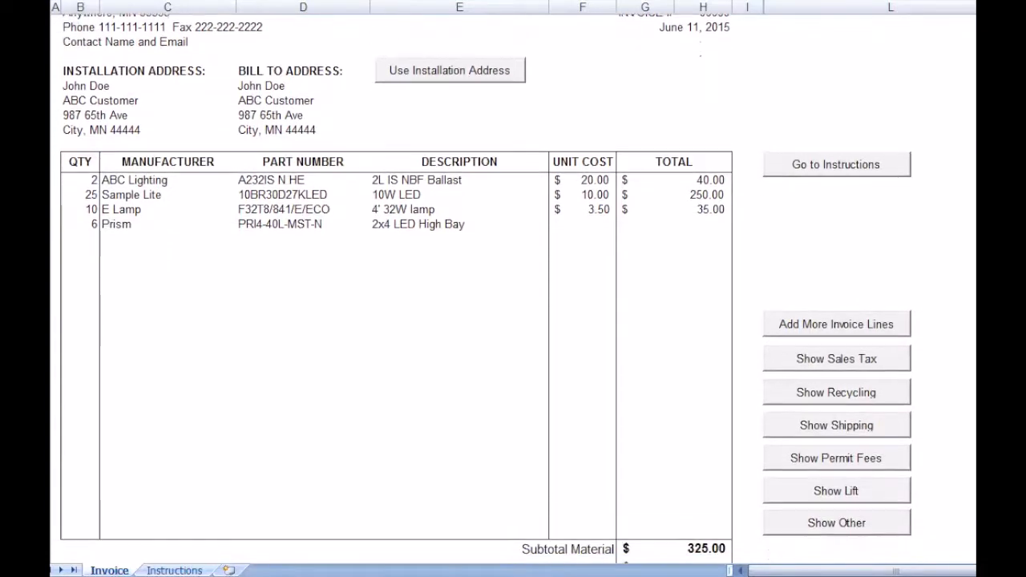
left_click(587, 135)
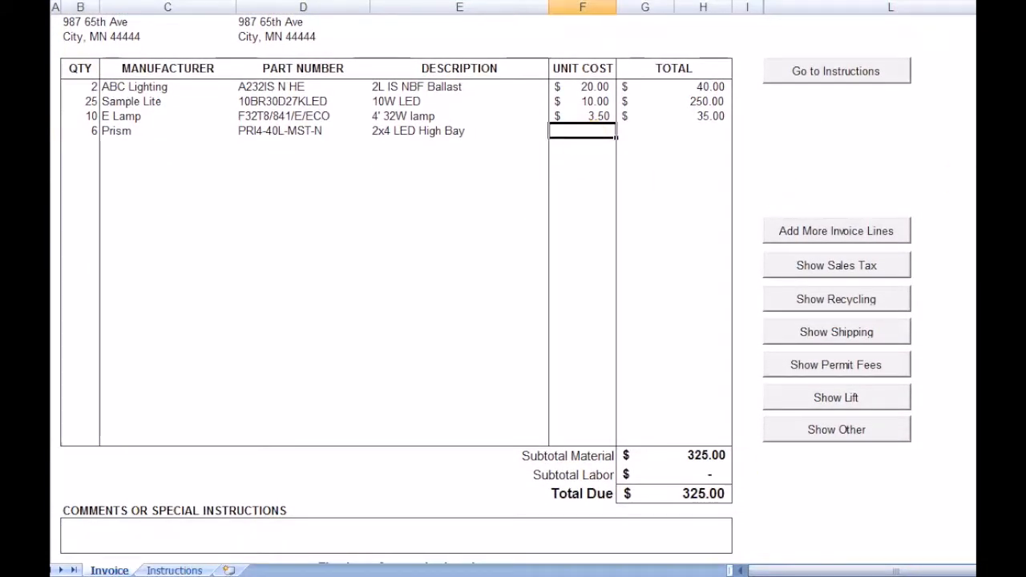
type("350")
key("Tab")
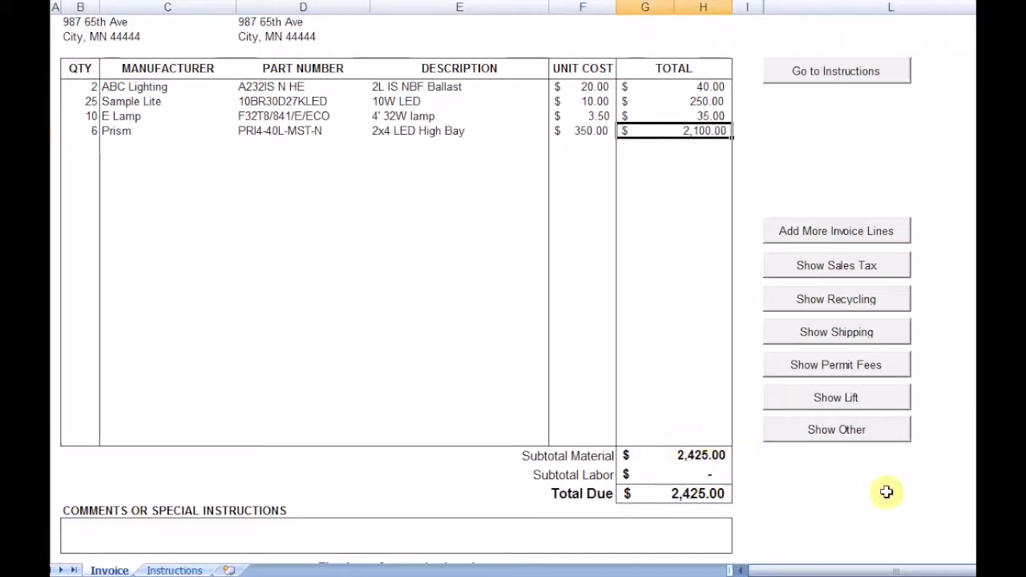
left_click(986, 517)
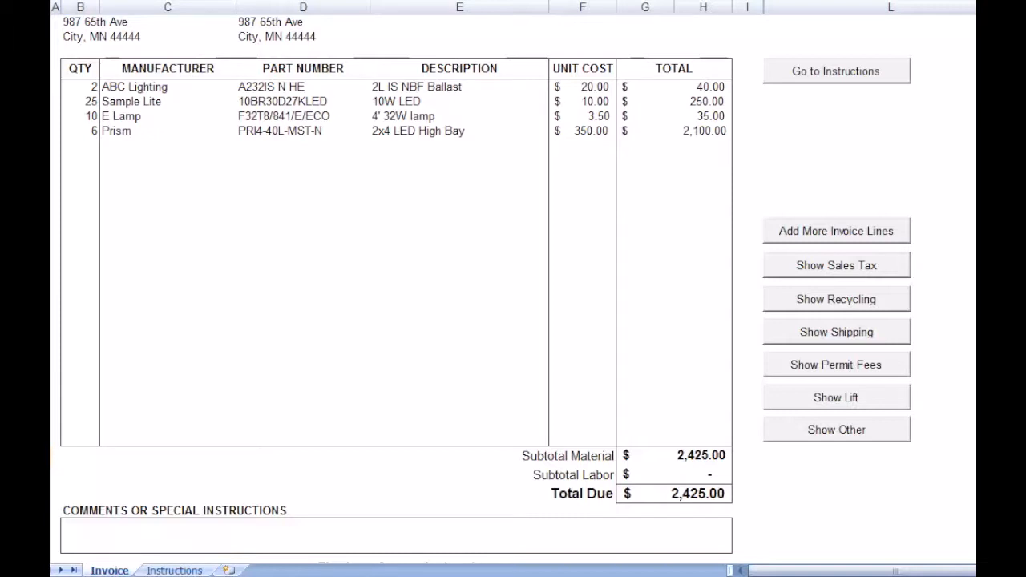
- Set the labor subtotal to 1,000
left_click(683, 474)
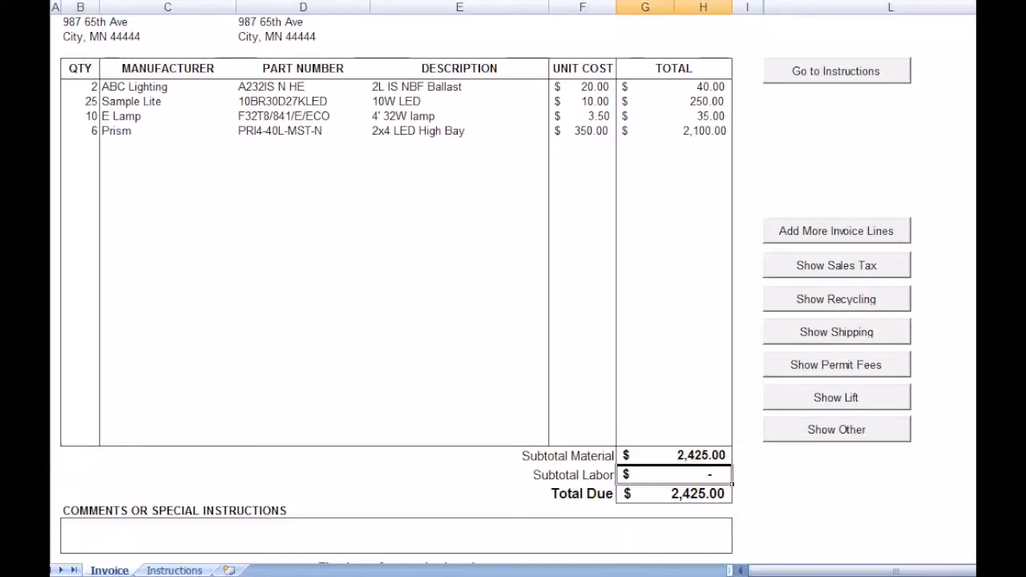
type("1000")
key("Return")
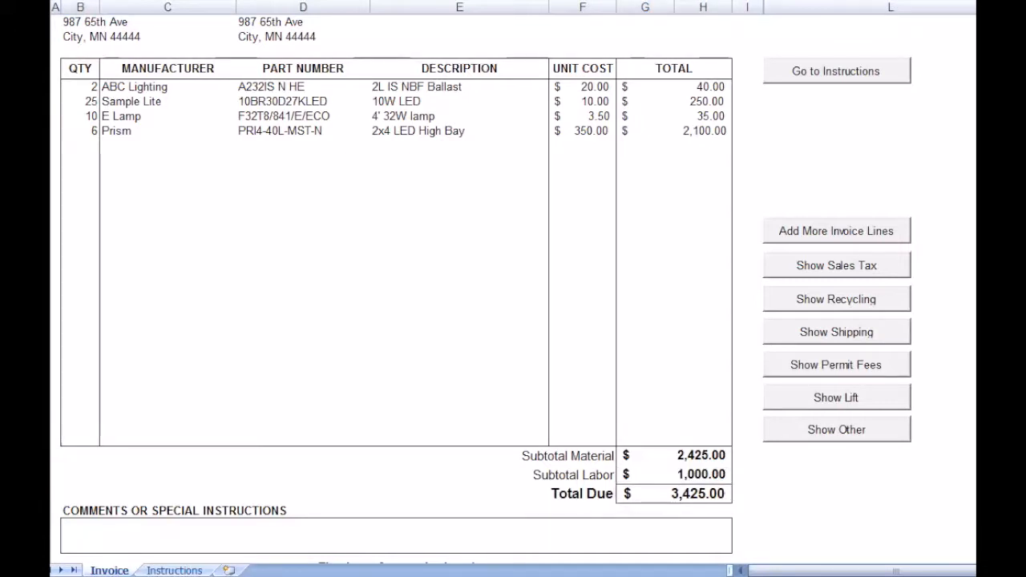
- Add 2 more line items to the invoice table
left_click(832, 232)
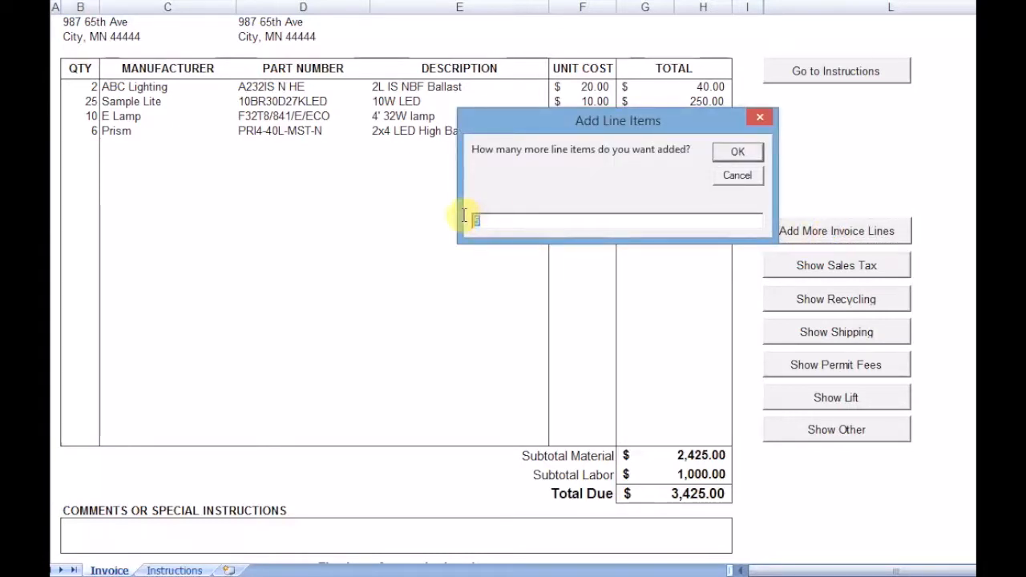
type("2")
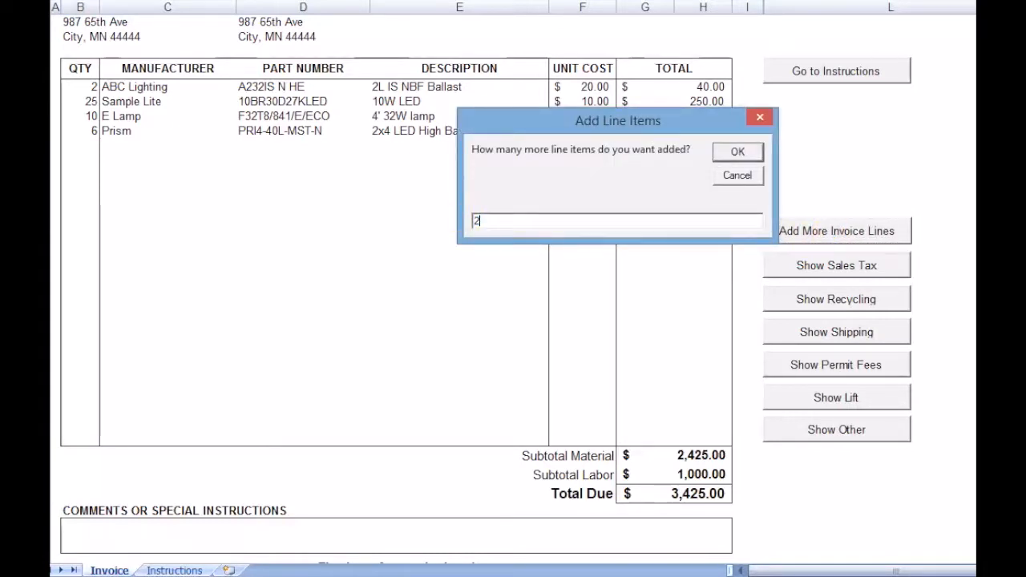
left_click(739, 152)
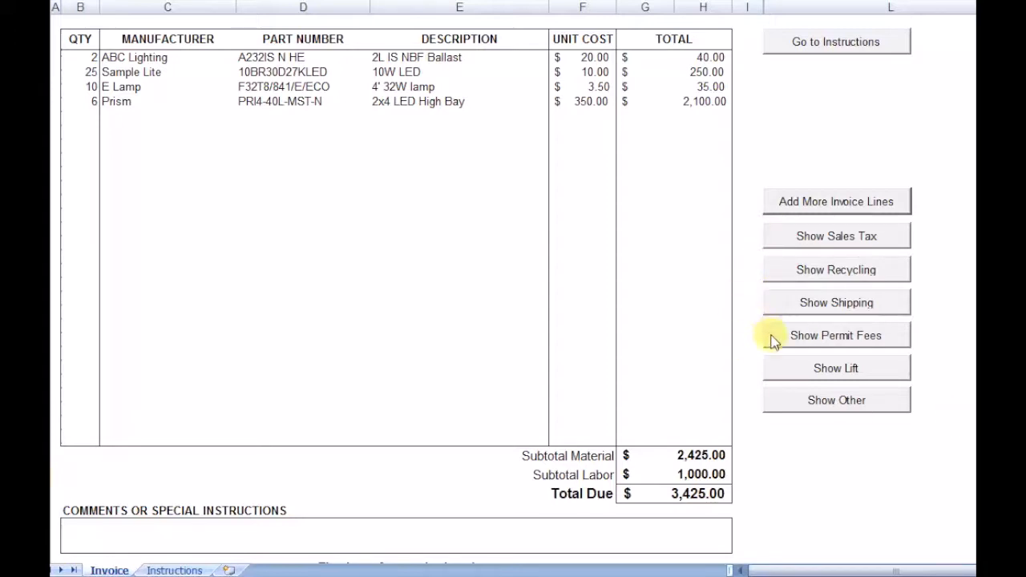
- Show the sales tax, recycling, shipping, permit fees, lift and other rows in the invoice totals
left_click(850, 241)
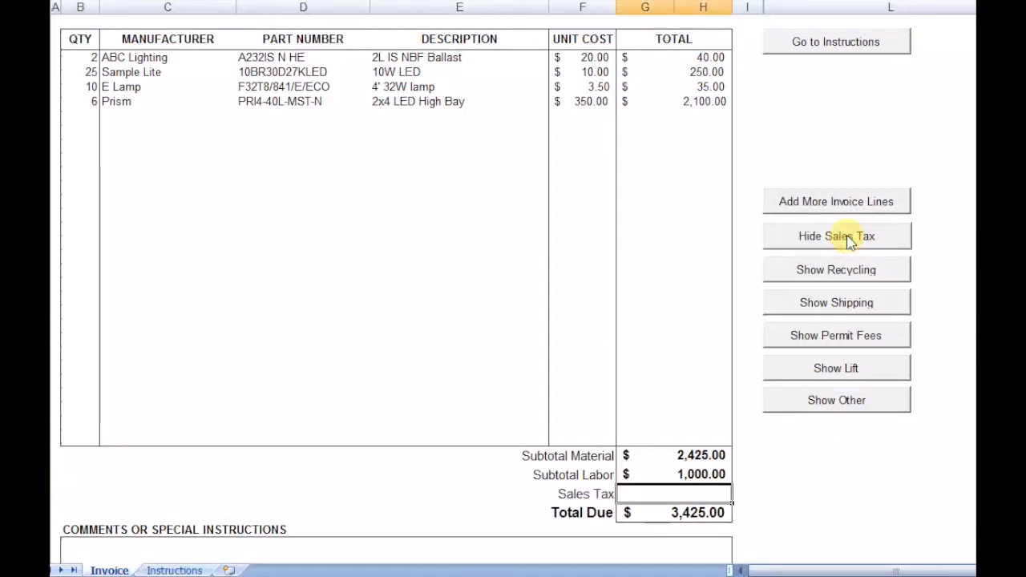
left_click(840, 275)
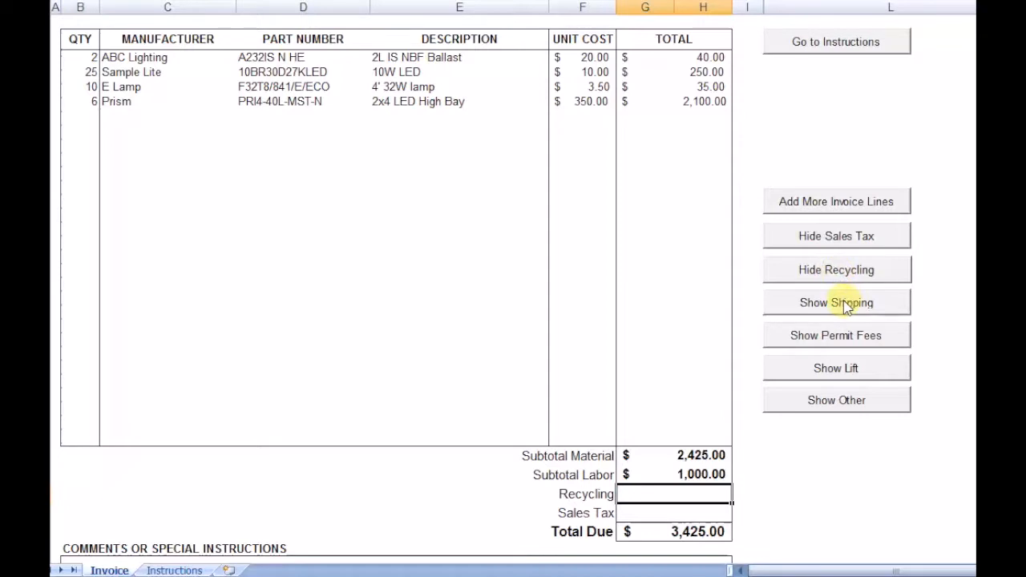
left_click(847, 304)
scroll(848, 308, "down", 1)
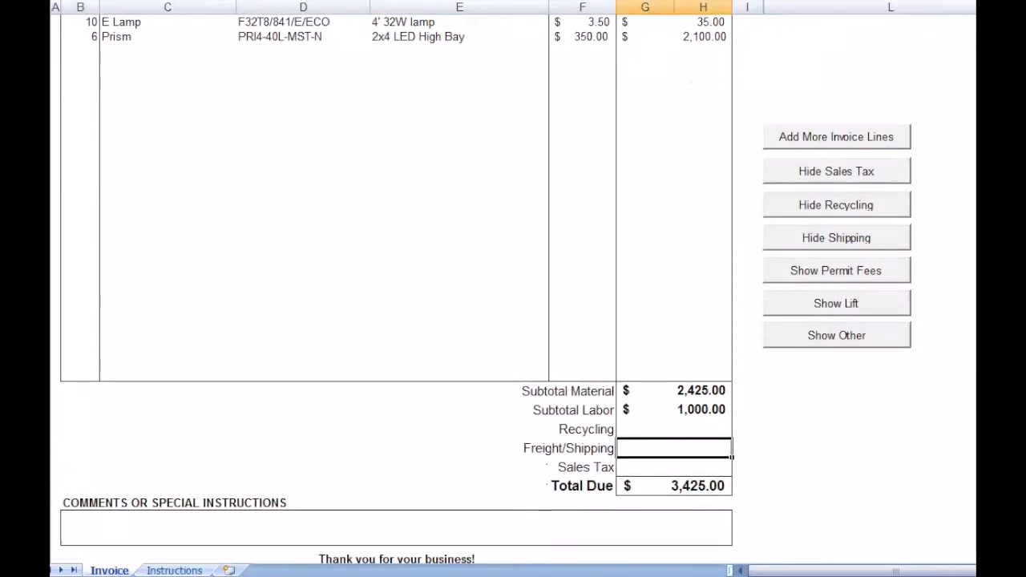
left_click(844, 273)
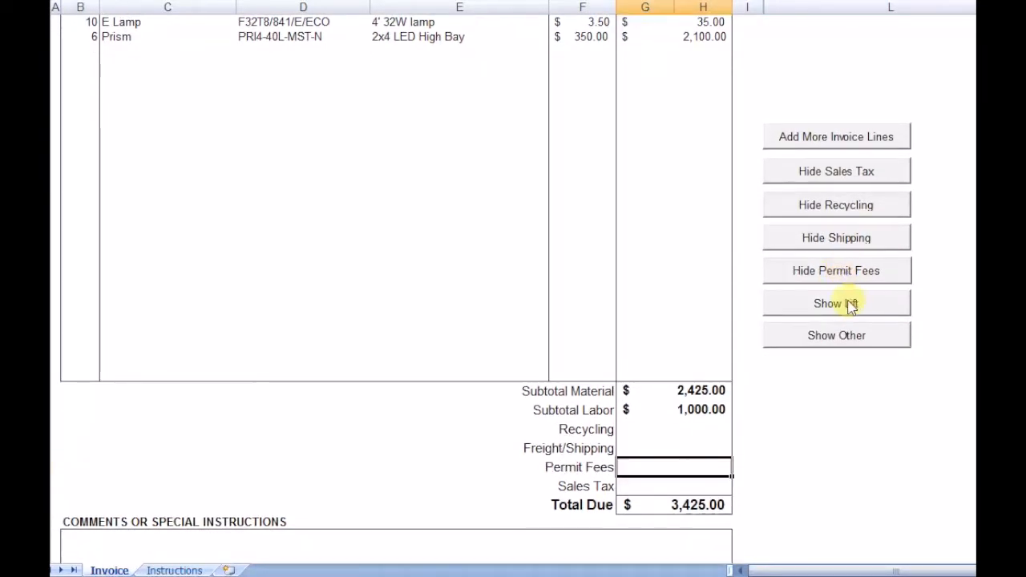
left_click(852, 306)
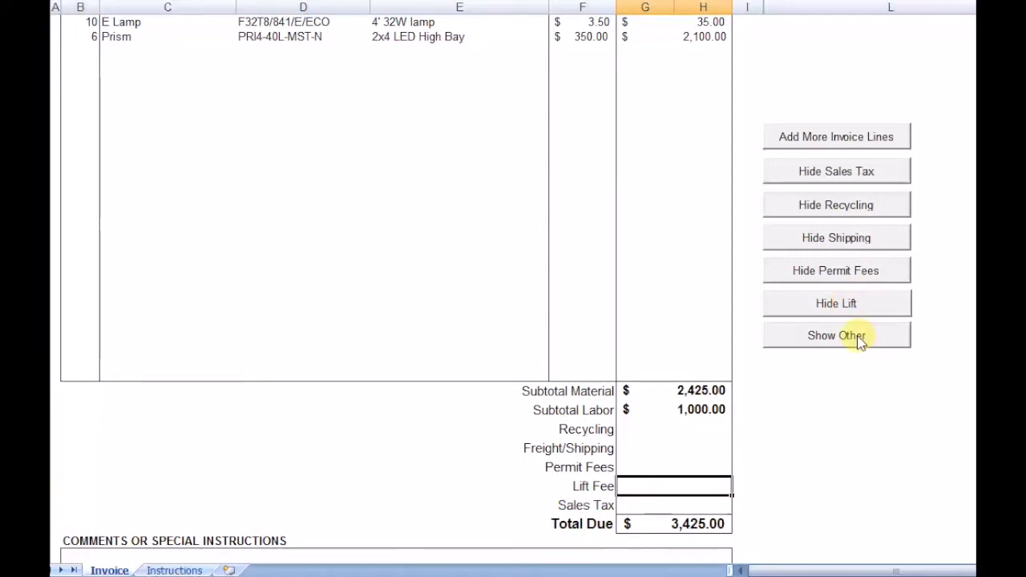
left_click(851, 336)
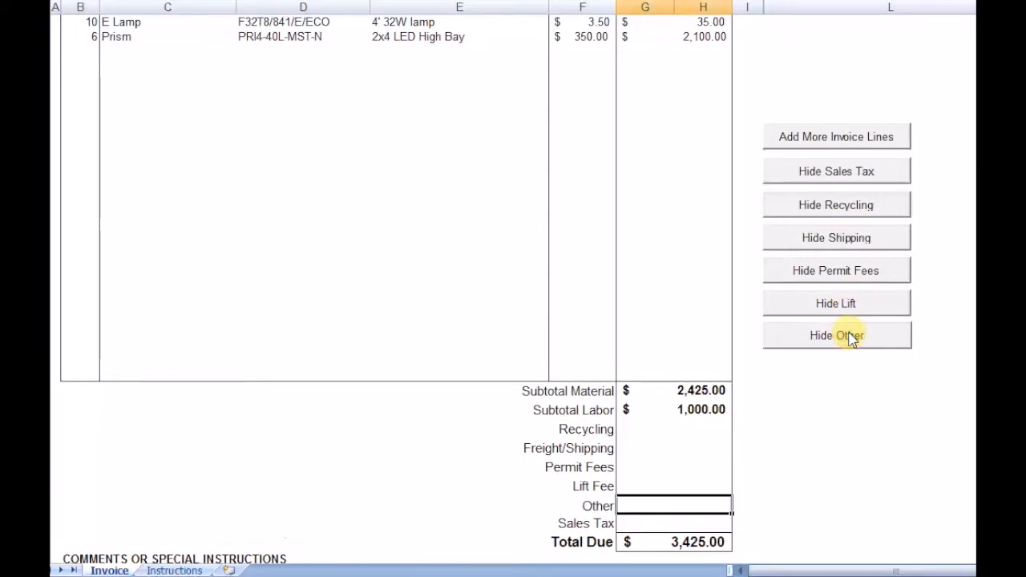
- Enter 50 for recycling, 25 for freight/shipping and 50 for permit fees in the invoice totals
left_click(689, 430)
type("50")
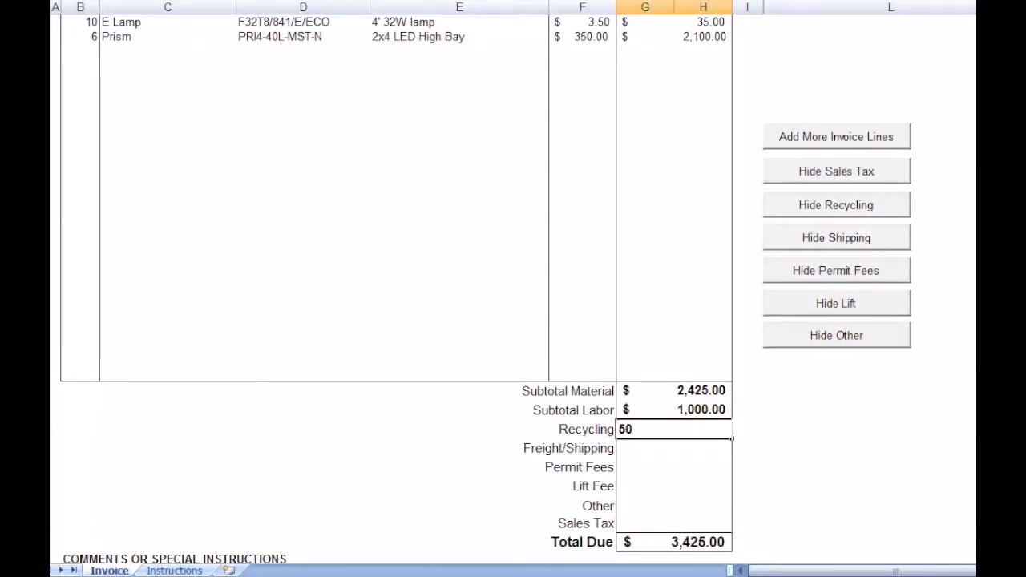
key("Return")
type("25")
key("Return")
type("50")
key("Return")
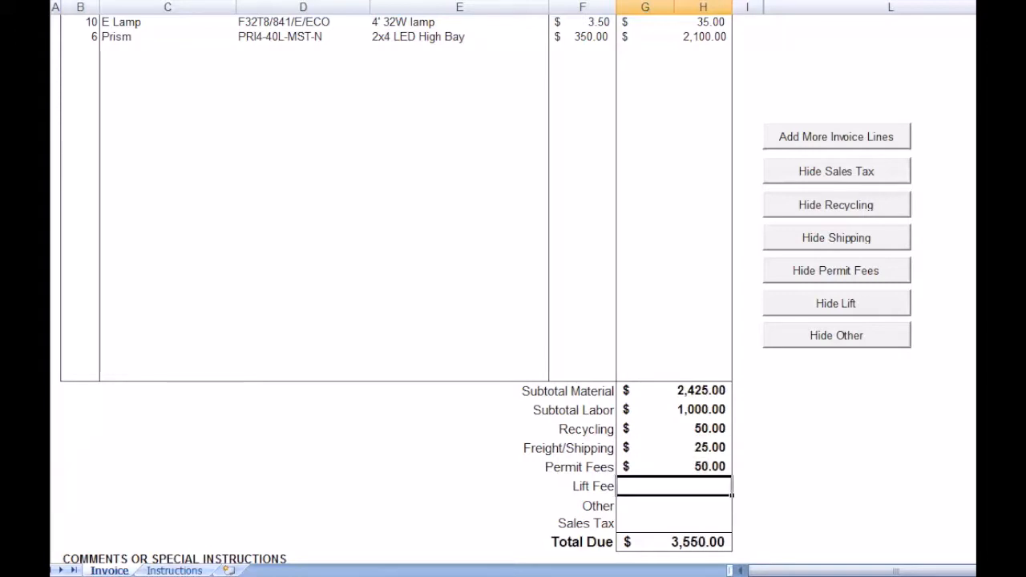
- Enter a lift fee of 500 and sales tax of 175.81, leaving the Other row blank
type("500")
key("Return")
key("Return")
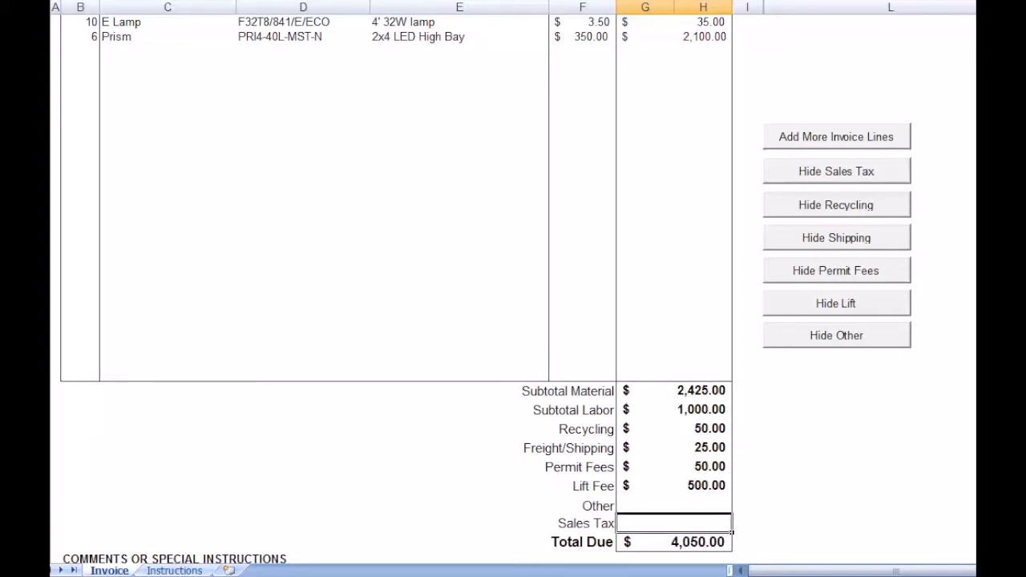
type("175.81")
key("Return")
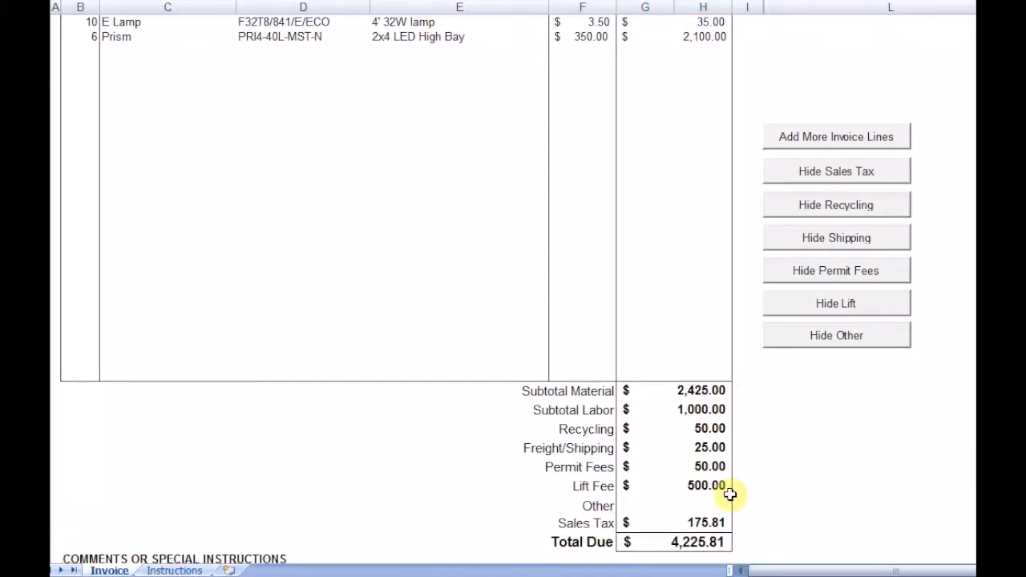
- Hide the sales tax and shipping rows in the invoice totals and show both rows again
left_click(831, 172)
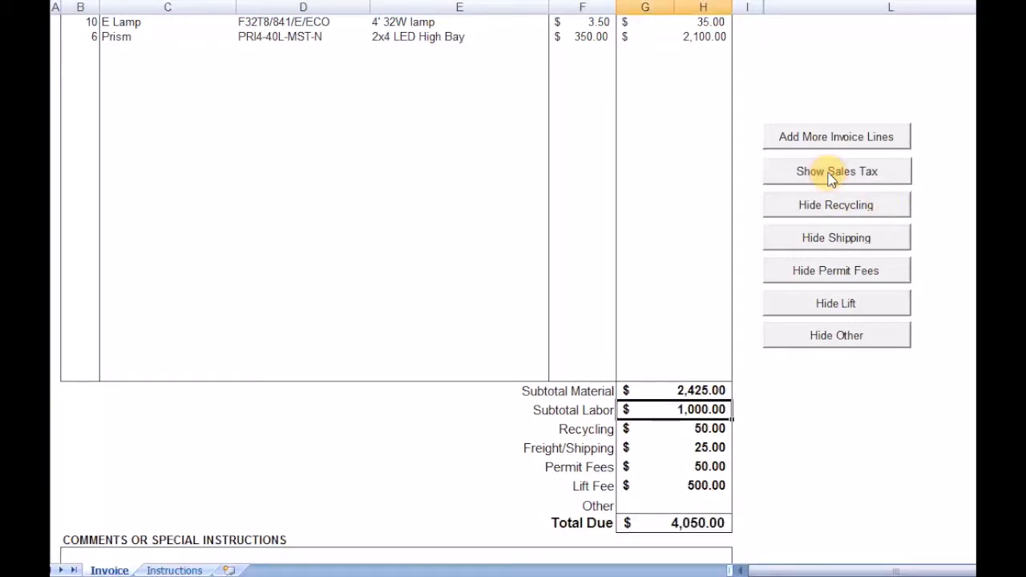
left_click(824, 238)
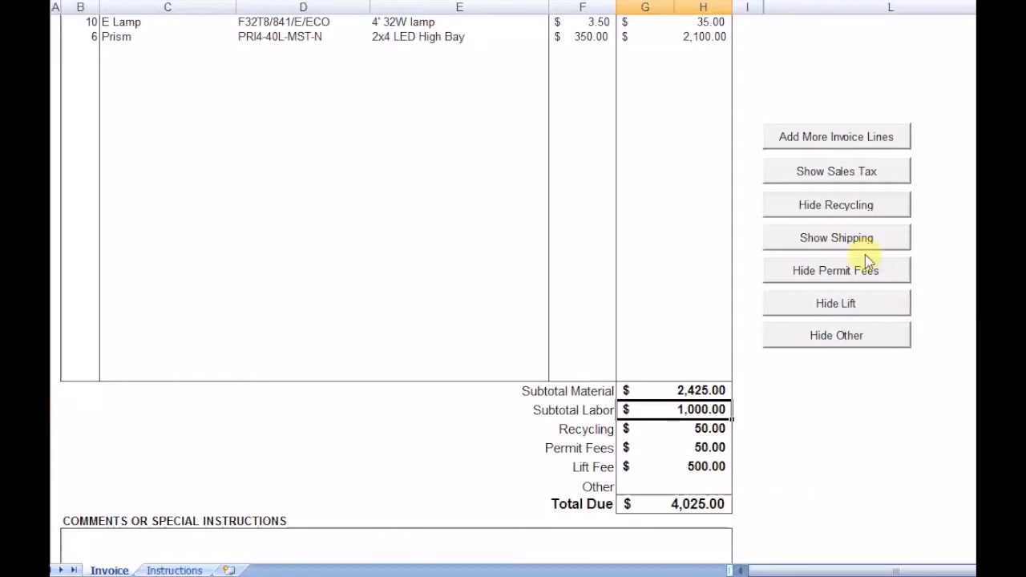
left_click(838, 239)
left_click(838, 170)
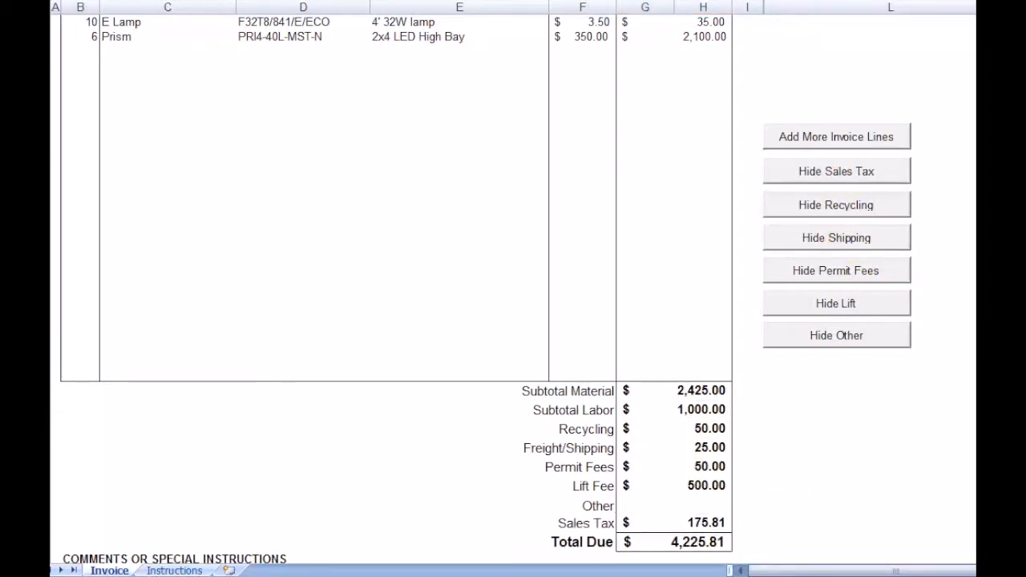
- Enter the note "You can add a note about the invoice here" under Comments or Special Instructions
scroll(481, 289, "down", 1)
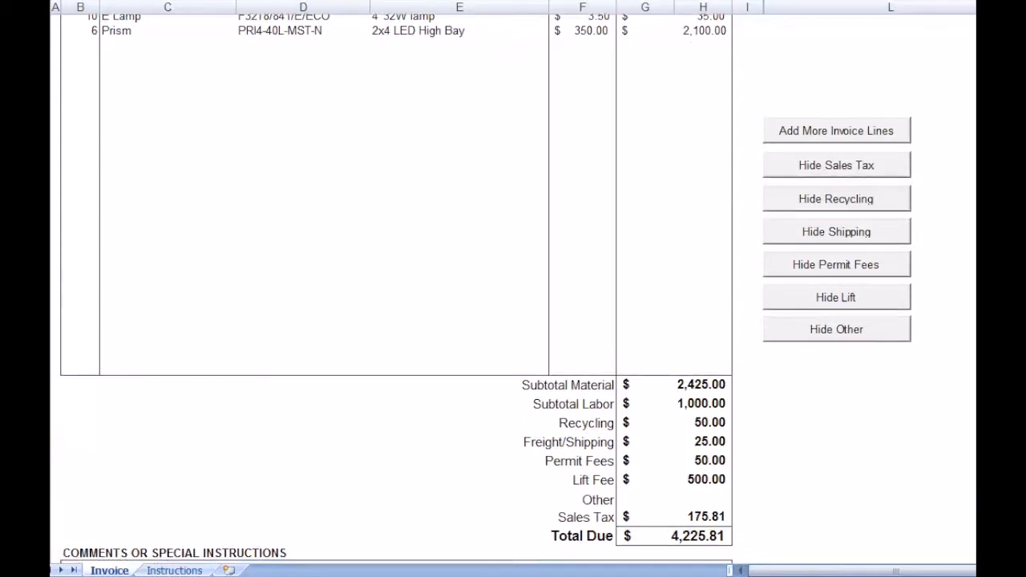
scroll(396, 289, "down", 1)
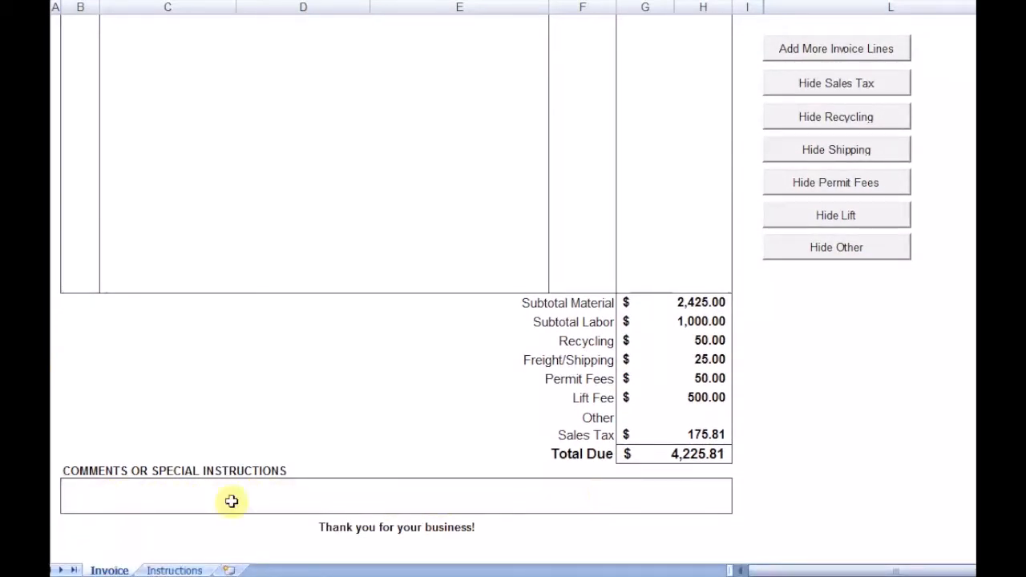
left_click(100, 494)
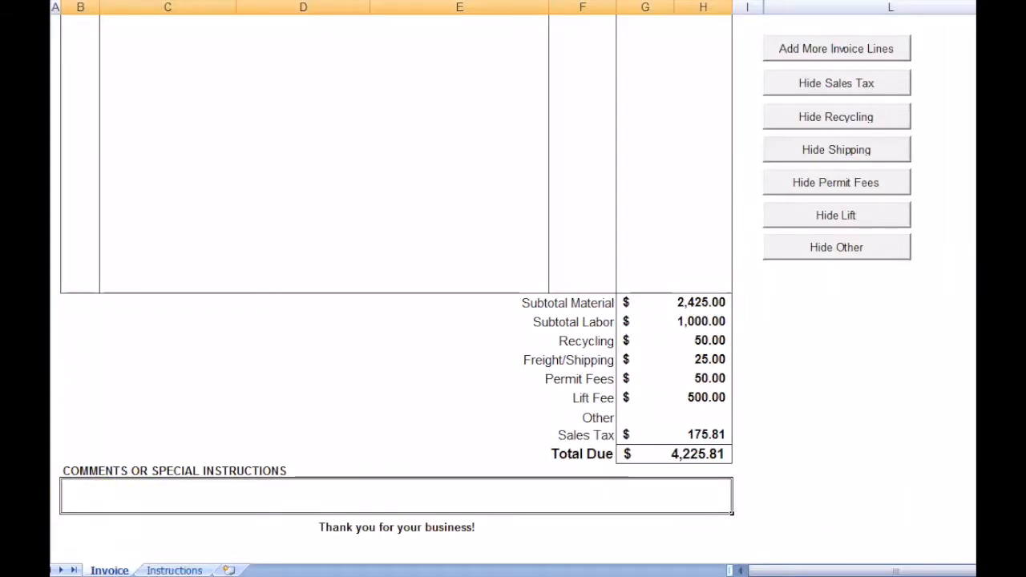
type("You can add a note")
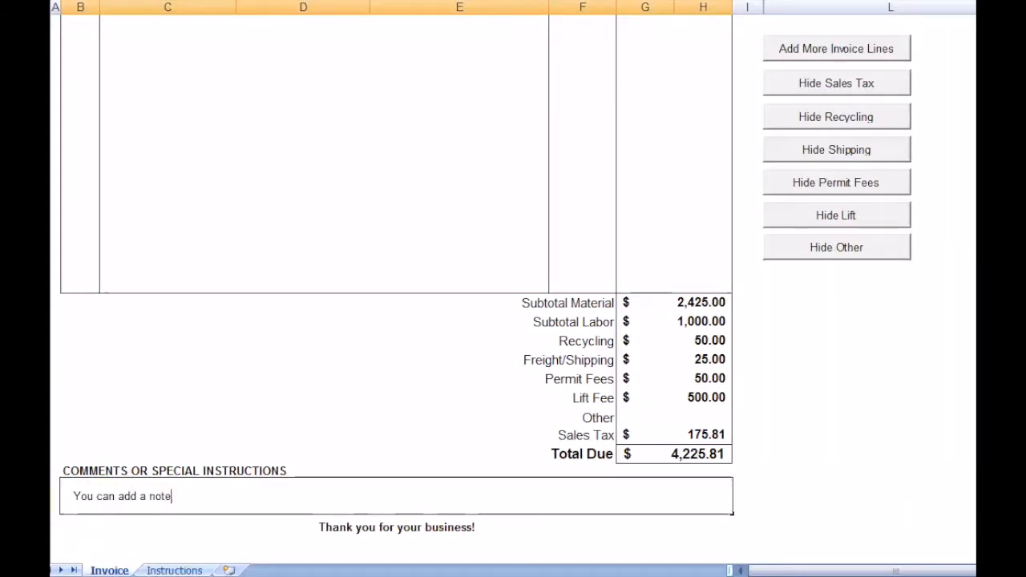
type(" about the invoice here")
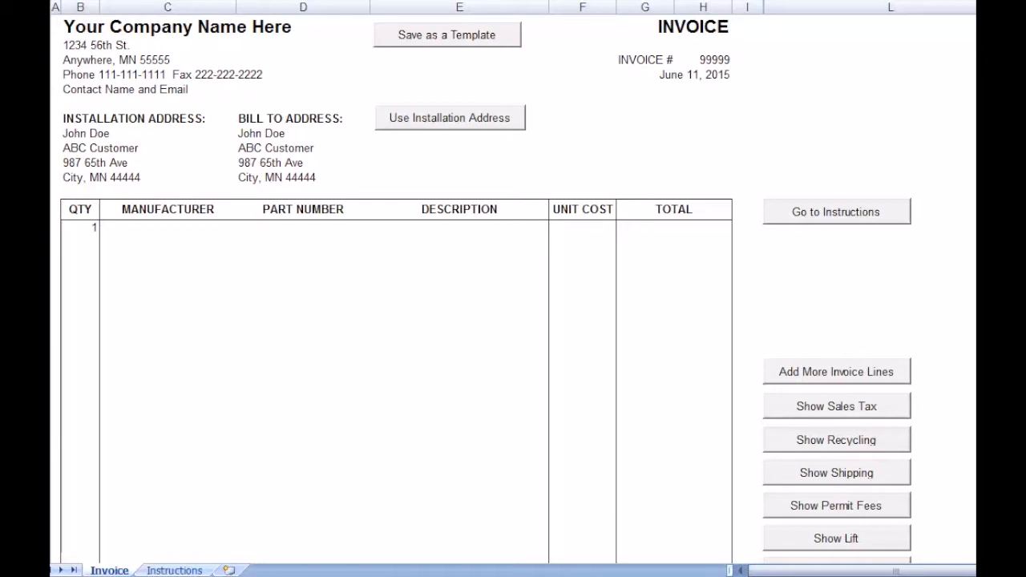
- Open the instructions sheet with the sample invoice from the blank invoice
left_click(834, 213)
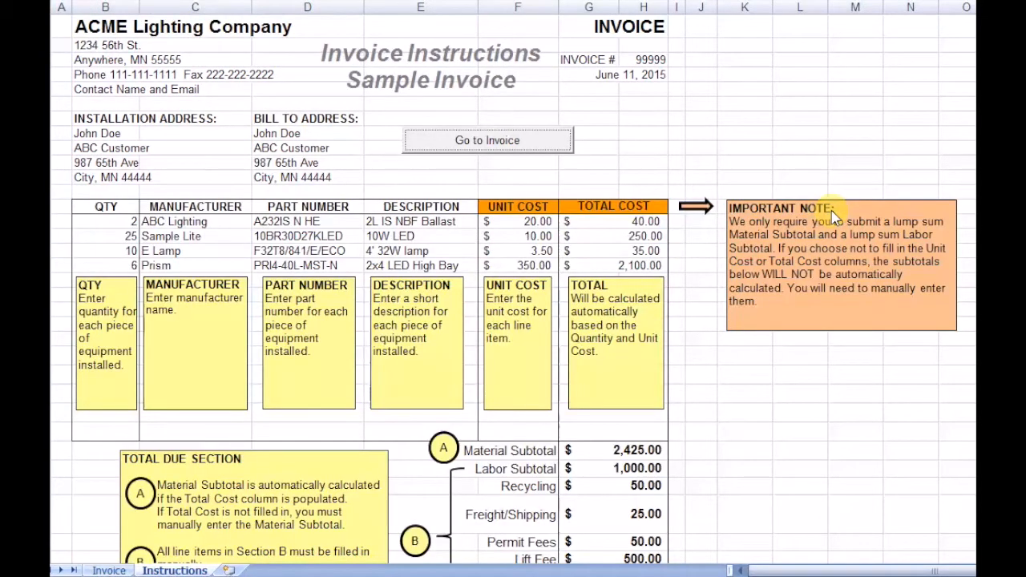